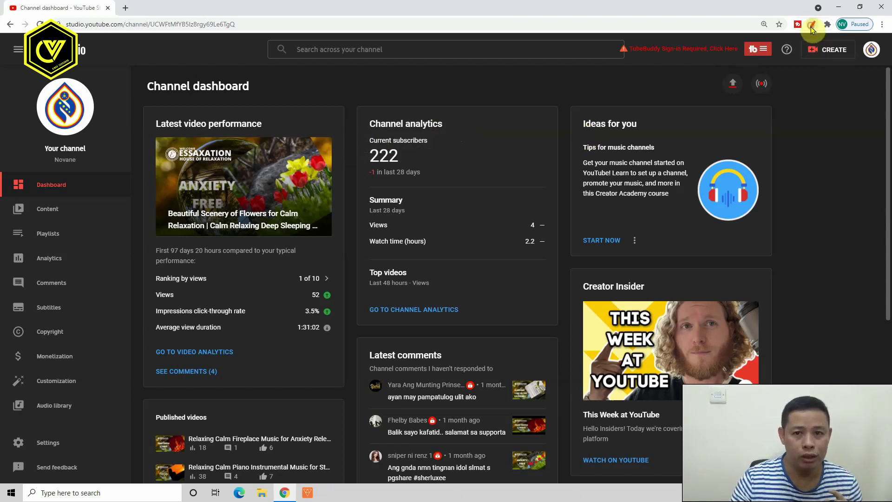
- Circle the Customization entry in red with the pen annotation, clear the drawing, and open the channel customization page
left_click(813, 26)
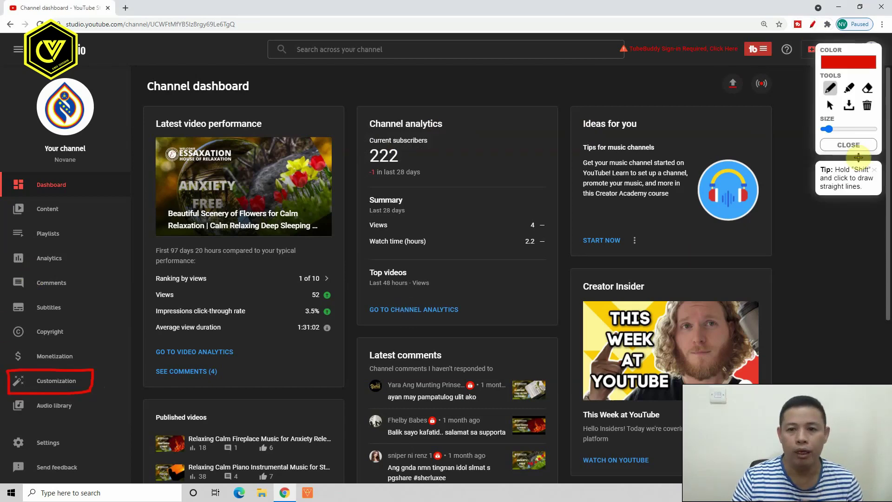
left_click(858, 146)
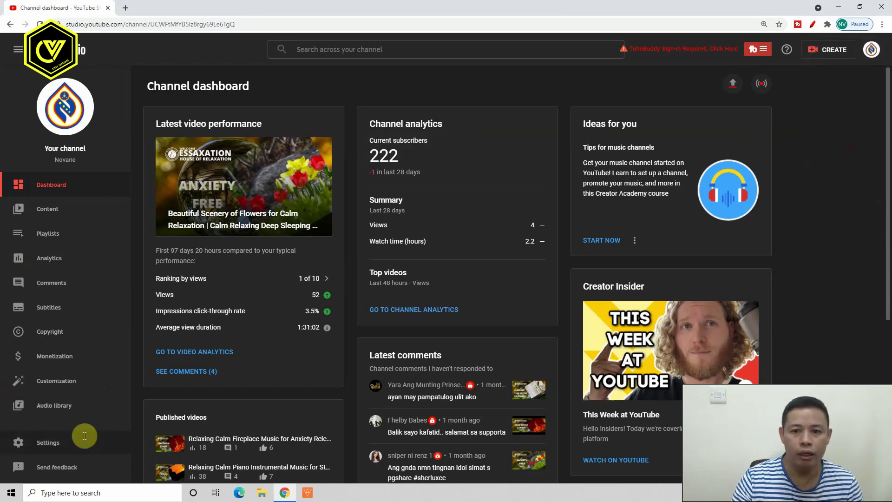
left_click(64, 395)
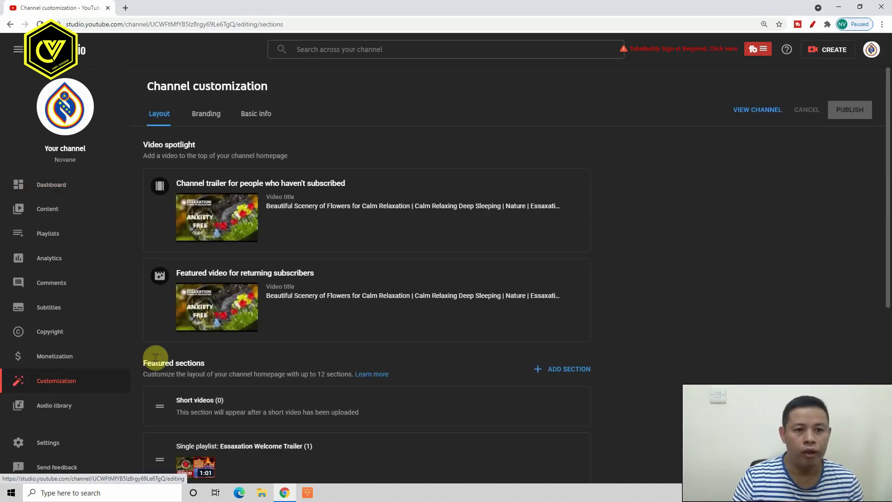
- Mark the customization sections and circle Basic info in red, clear the drawing, and open the Basic info section
left_click(812, 24)
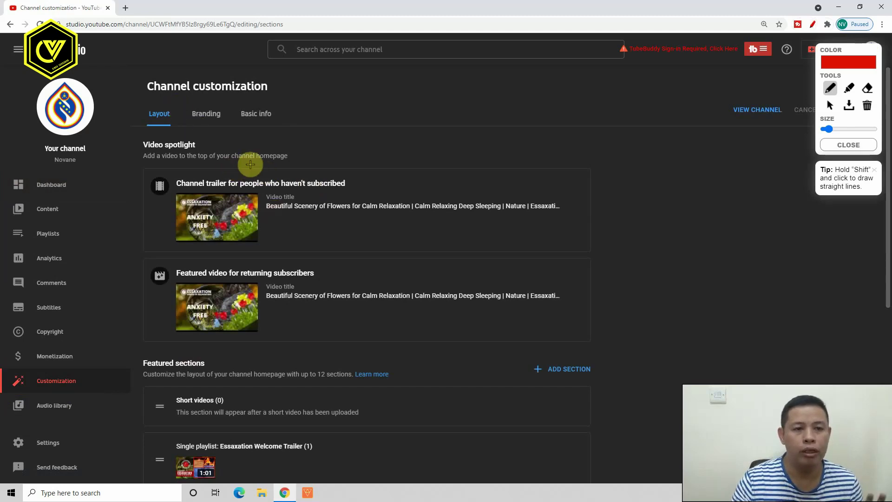
mouse_move(141, 100)
left_mouse_down()
mouse_move(347, 104)
mouse_move(199, 133)
mouse_move(135, 134)
mouse_move(143, 94)
left_mouse_up()
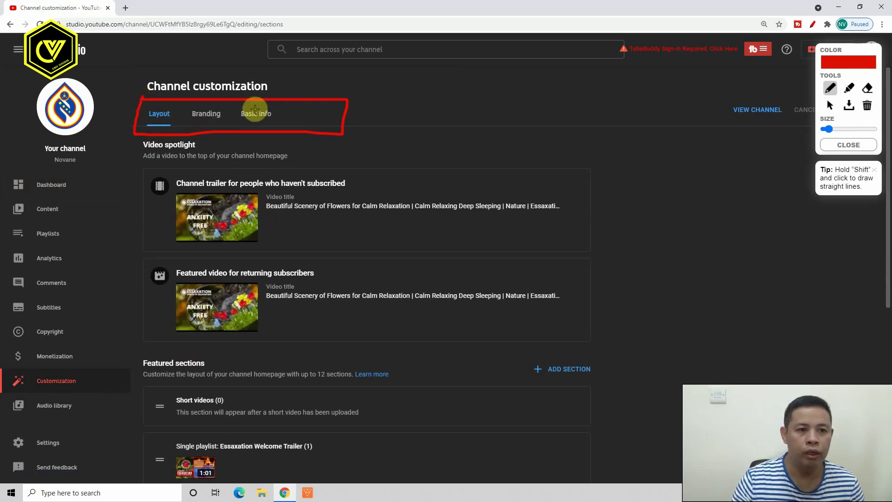
mouse_move(279, 106)
left_mouse_down()
mouse_move(261, 100)
mouse_move(249, 134)
mouse_move(278, 112)
left_mouse_up()
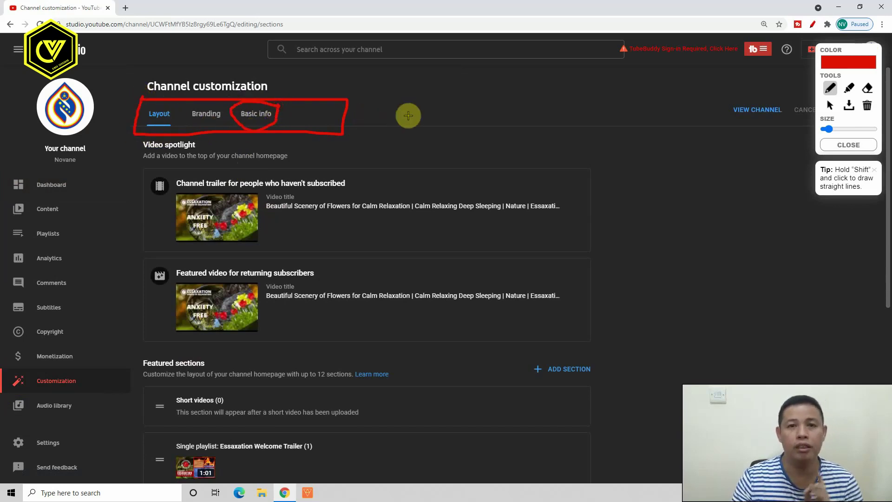
left_click(848, 145)
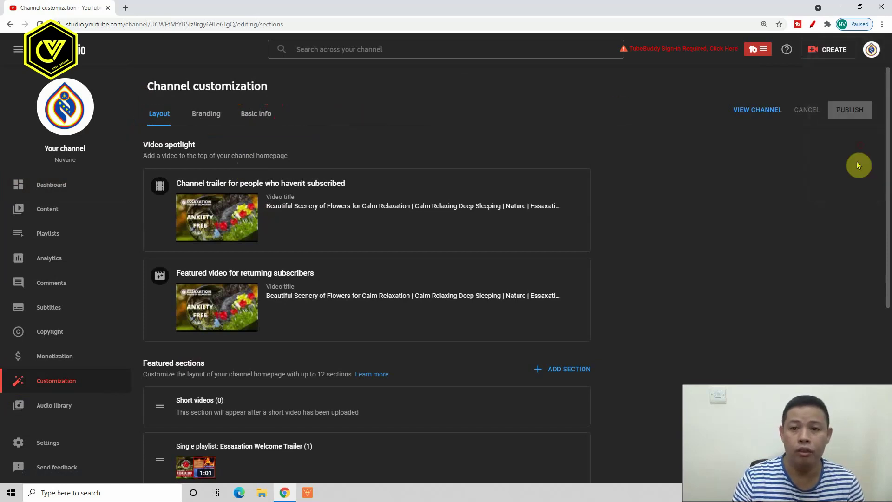
left_click(255, 115)
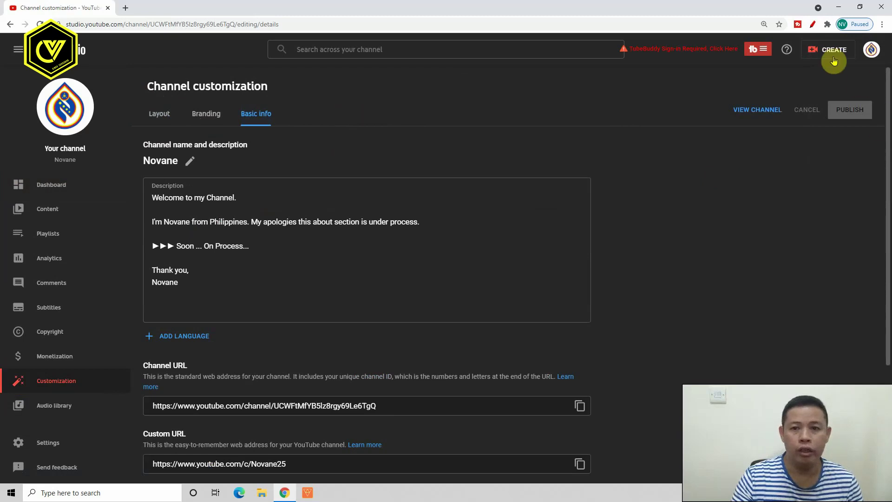
- Draw a red box around the channel name under Channel name and description, and clear the annotation
left_click(812, 27)
mouse_move(200, 162)
left_mouse_down()
mouse_move(171, 150)
mouse_move(139, 158)
mouse_move(199, 175)
mouse_move(196, 164)
left_mouse_up()
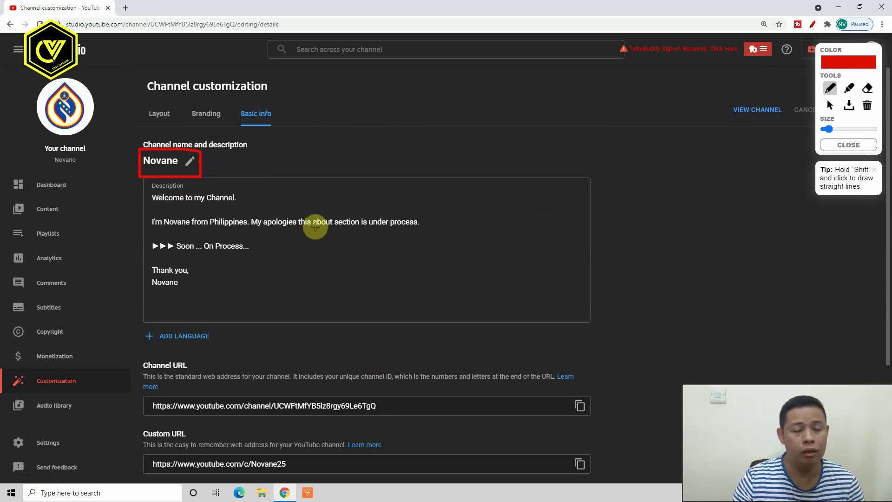
left_click(849, 144)
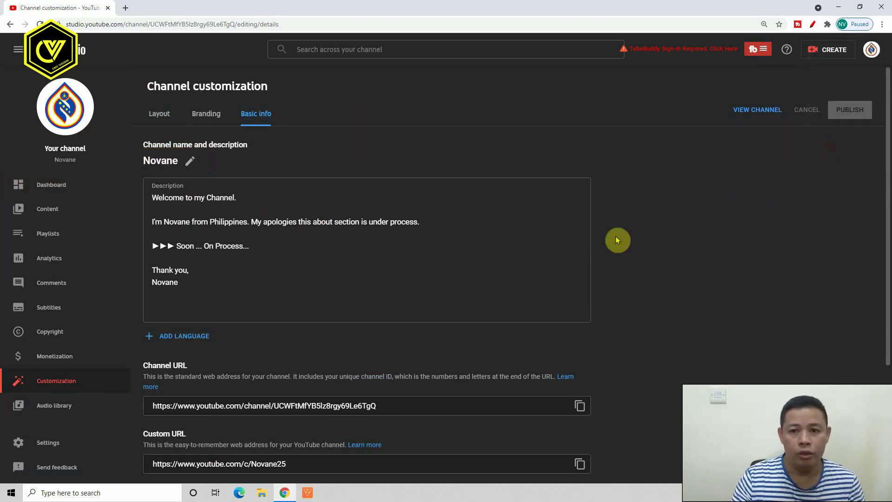
- Outline the Custom URL section in red with the pen annotation, and clear the drawing
scroll(610, 238, "down", 1)
scroll(609, 236, "down", 2)
left_click(813, 24)
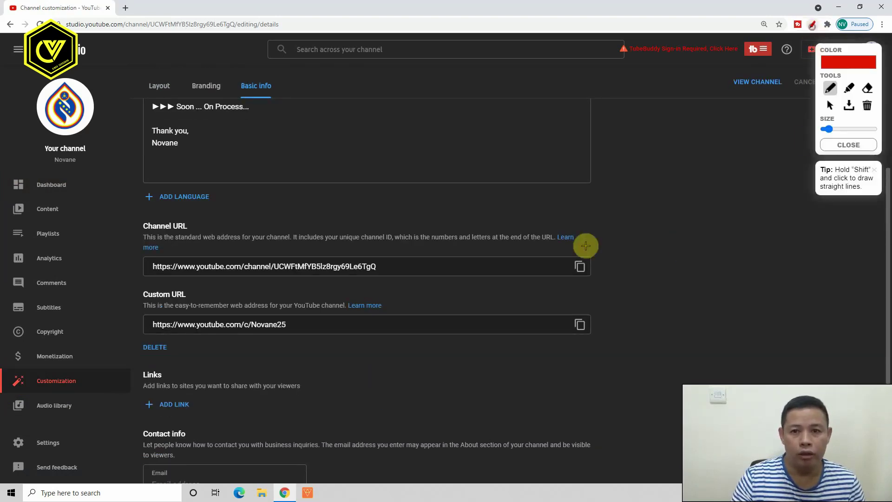
mouse_move(123, 286)
left_mouse_down()
mouse_move(285, 295)
mouse_move(542, 288)
mouse_move(623, 344)
mouse_move(117, 343)
mouse_move(123, 291)
left_mouse_up()
left_click(843, 147)
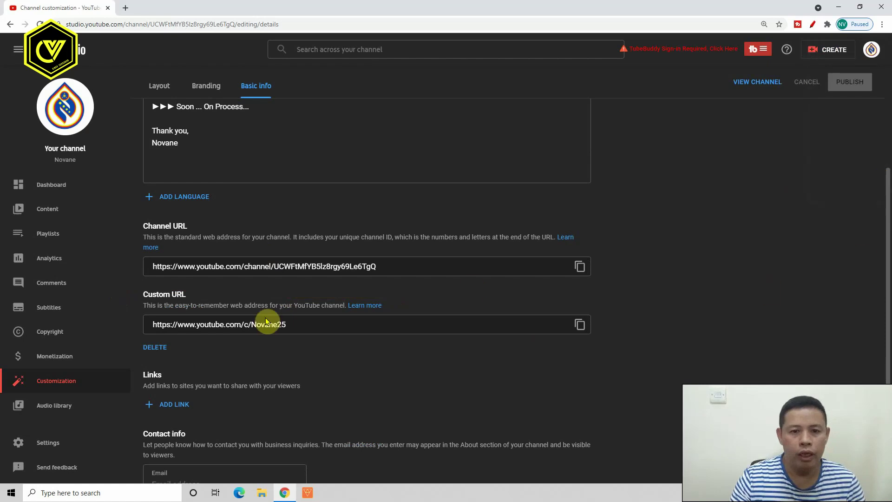
- Mark the custom URL address and circle the Delete option below it in red, and close the annotation
left_click(813, 24)
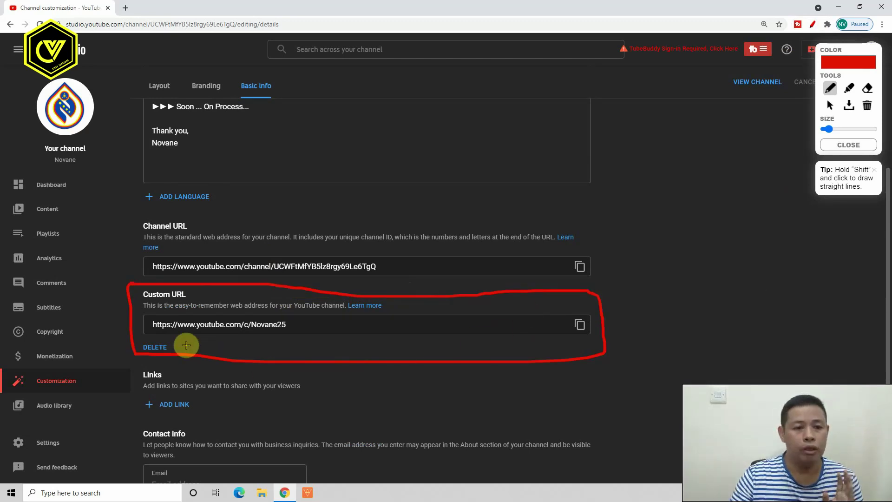
left_click_drag(128, 351, 181, 343)
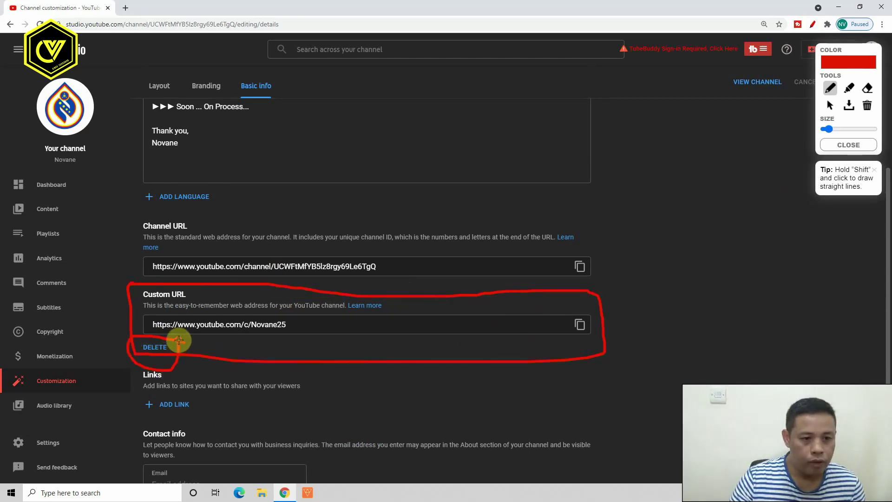
mouse_move(295, 322)
left_mouse_down()
mouse_move(201, 303)
mouse_move(135, 307)
left_mouse_up()
key("Escape")
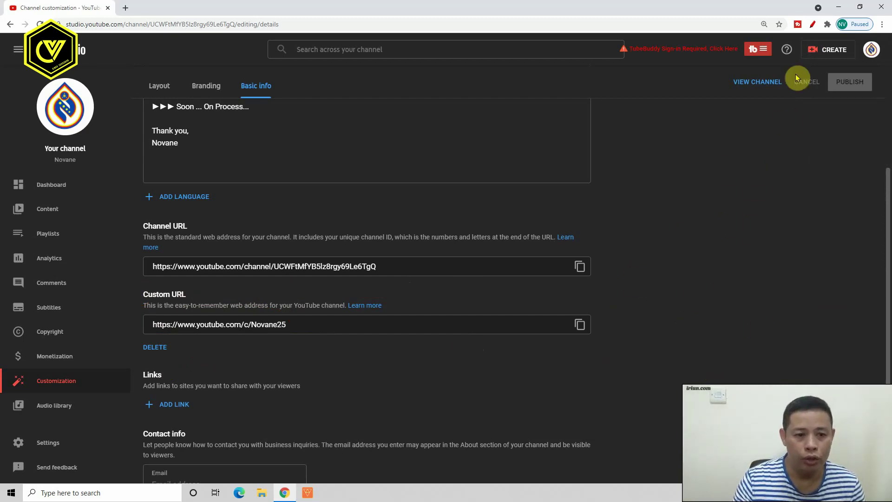
- Mark the Delete option under Custom URL, clear the drawing, and choose to delete the channel's custom URL
left_click(813, 25)
mouse_move(147, 327)
left_mouse_down()
mouse_move(130, 324)
mouse_move(191, 346)
left_mouse_up()
left_click(828, 146)
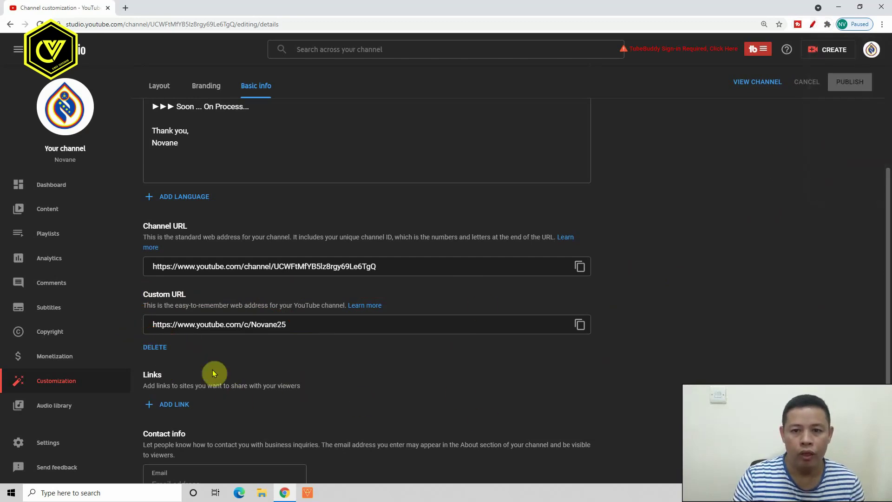
left_click(156, 349)
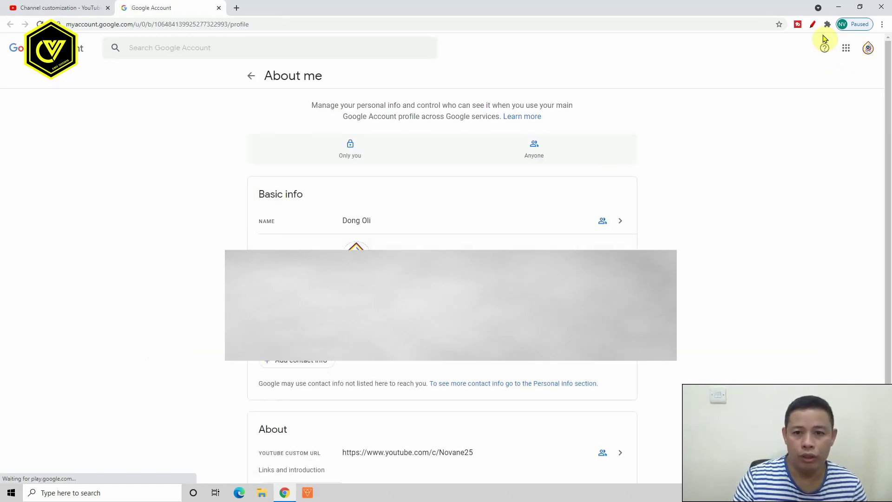
- Outline the About section with the YouTube custom URL in red on the Google Account profile, and clear the drawing
left_click(812, 25)
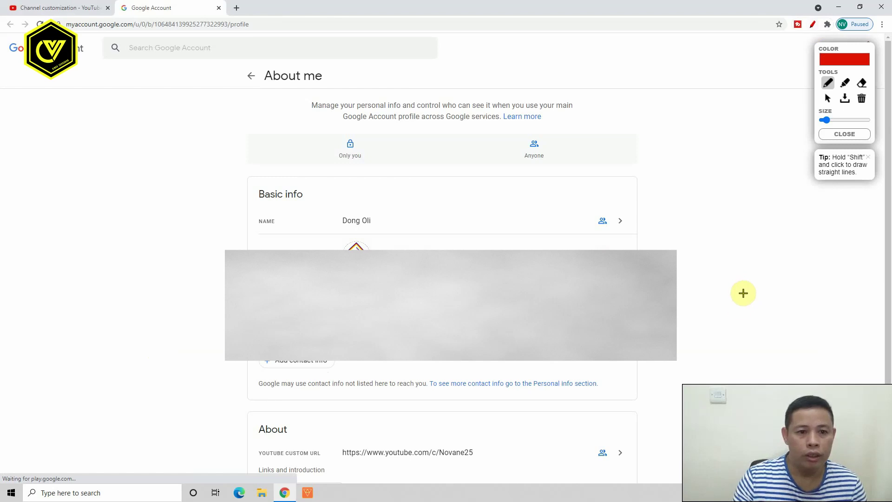
scroll(744, 292, "down", 1)
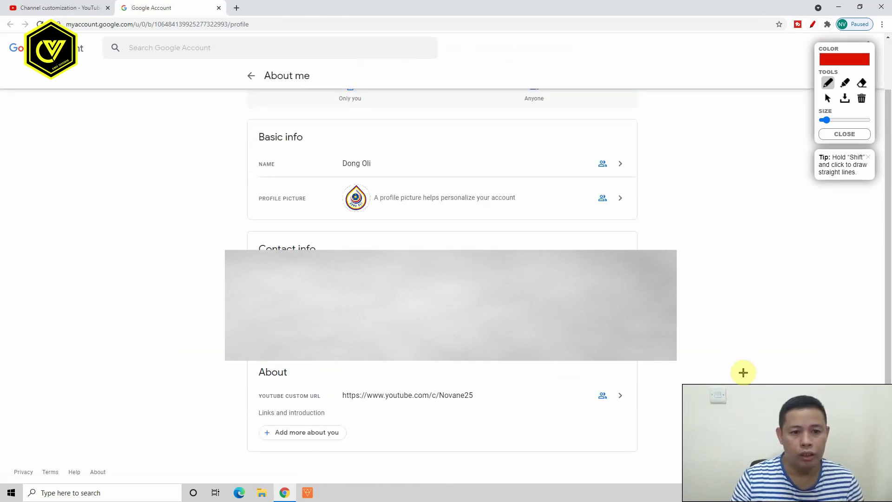
mouse_move(237, 362)
left_mouse_down()
mouse_move(618, 363)
mouse_move(671, 428)
mouse_move(400, 464)
mouse_move(231, 422)
mouse_move(230, 363)
left_mouse_up()
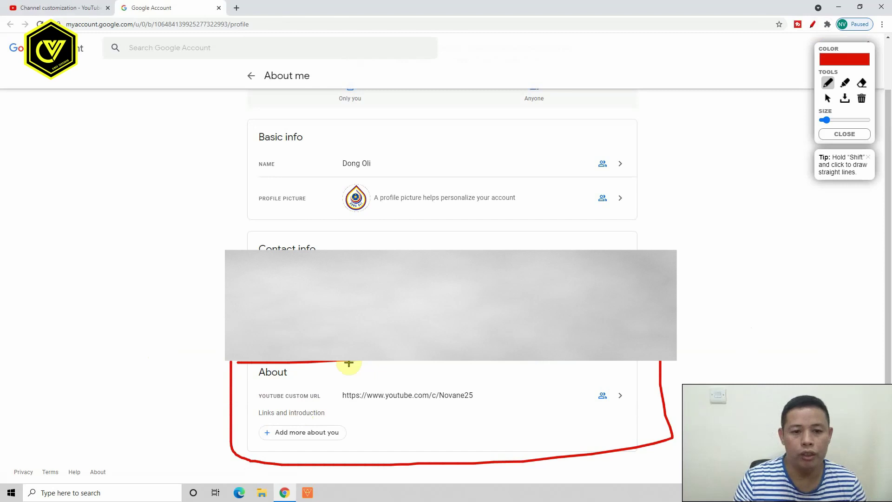
left_click(857, 133)
- Circle the arrow beside the YouTube custom URL in red, clear the drawing, and open that custom URL's details
left_click(812, 24)
mouse_move(628, 394)
left_mouse_down()
mouse_move(653, 374)
mouse_move(569, 381)
mouse_move(648, 374)
left_mouse_up()
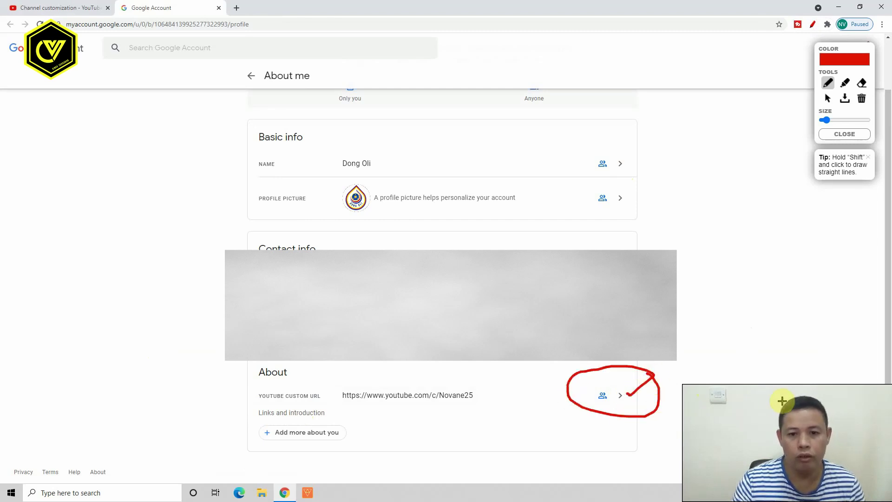
left_click(845, 134)
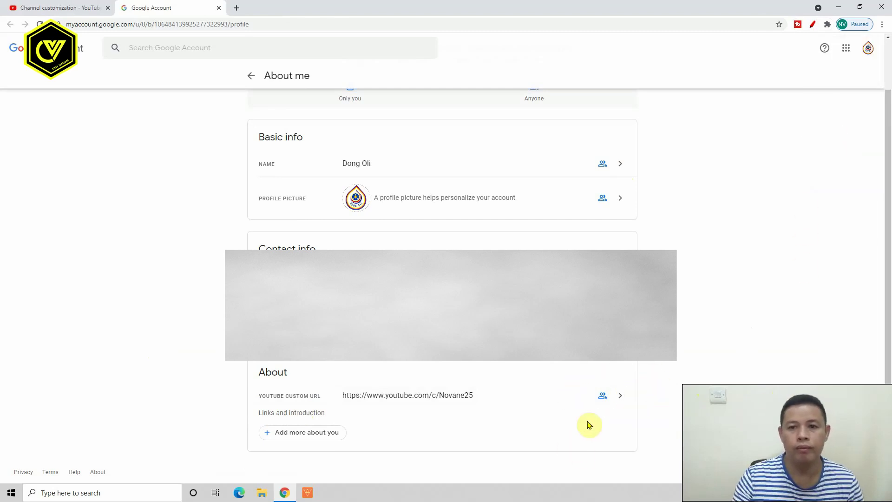
left_click(613, 400)
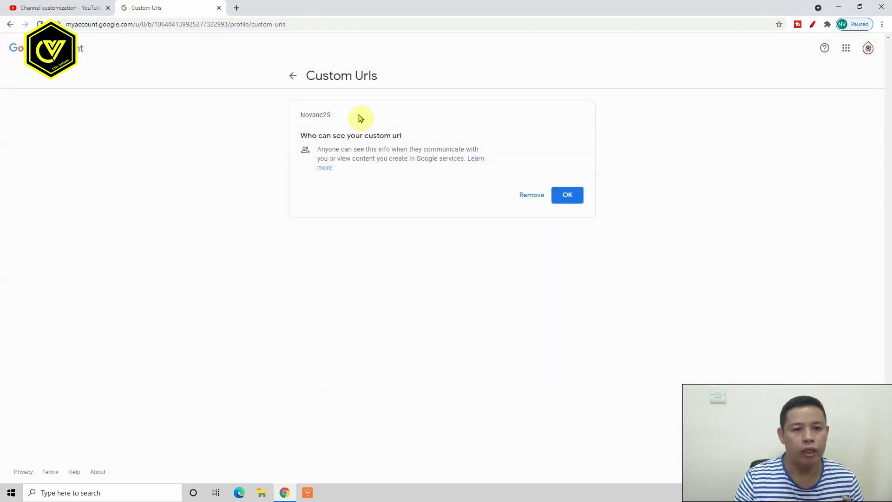
- Circle the custom URL name and the Remove and OK options on the Custom Urls page in red, and clear the annotation
left_click(813, 24)
mouse_move(411, 112)
left_mouse_down()
mouse_move(289, 175)
mouse_move(618, 222)
mouse_move(345, 121)
mouse_move(355, 113)
mouse_move(343, 105)
mouse_move(355, 116)
left_mouse_up()
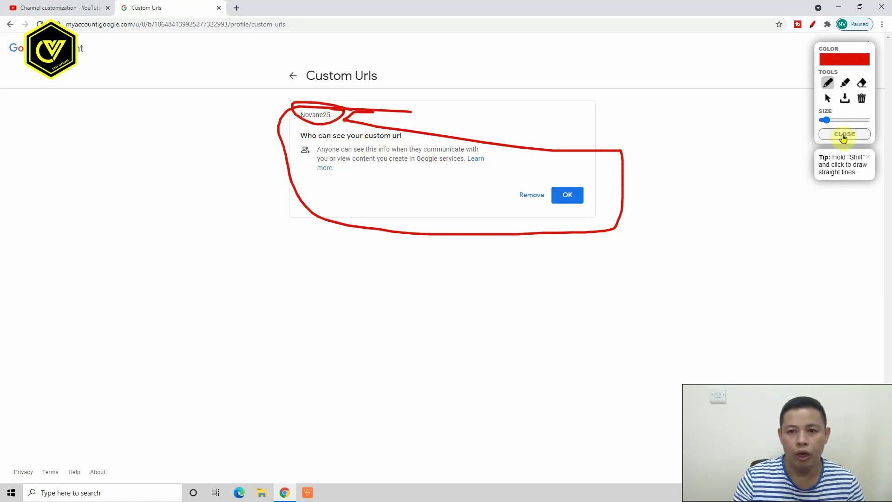
mouse_move(538, 178)
left_mouse_down()
mouse_move(512, 185)
mouse_move(533, 197)
mouse_move(537, 183)
left_mouse_up()
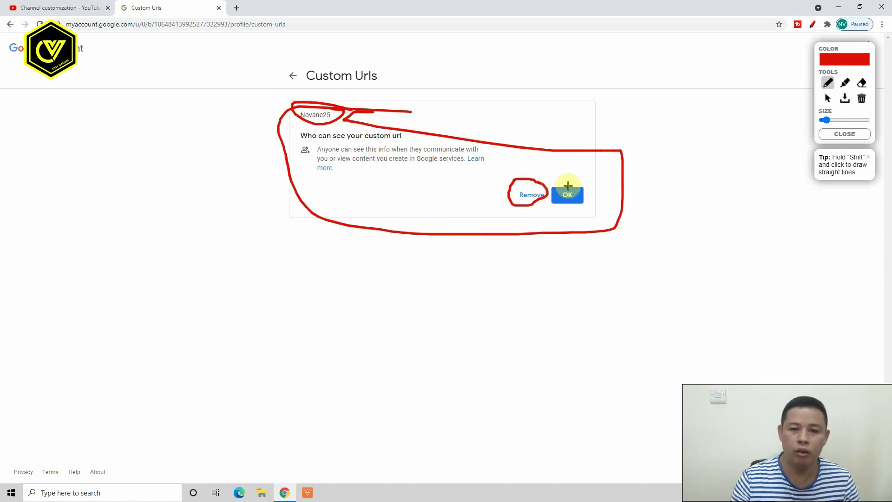
mouse_move(567, 180)
left_mouse_down()
mouse_move(534, 193)
mouse_move(580, 172)
left_mouse_up()
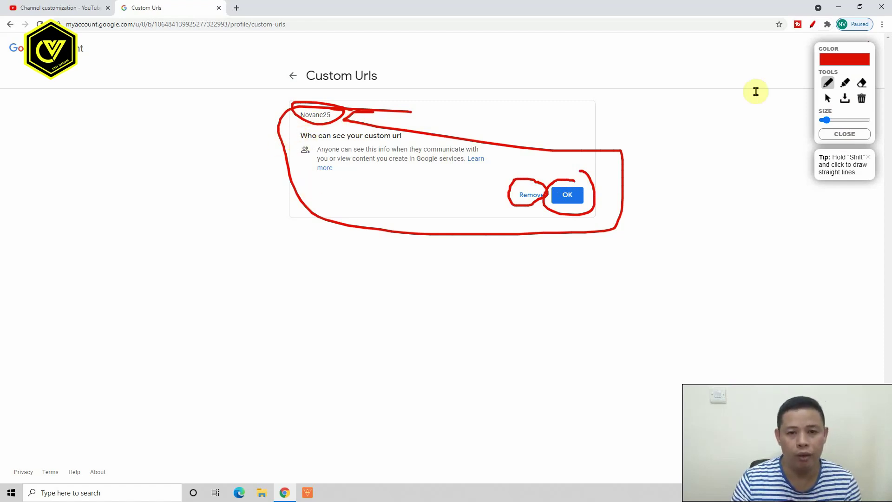
left_click(844, 135)
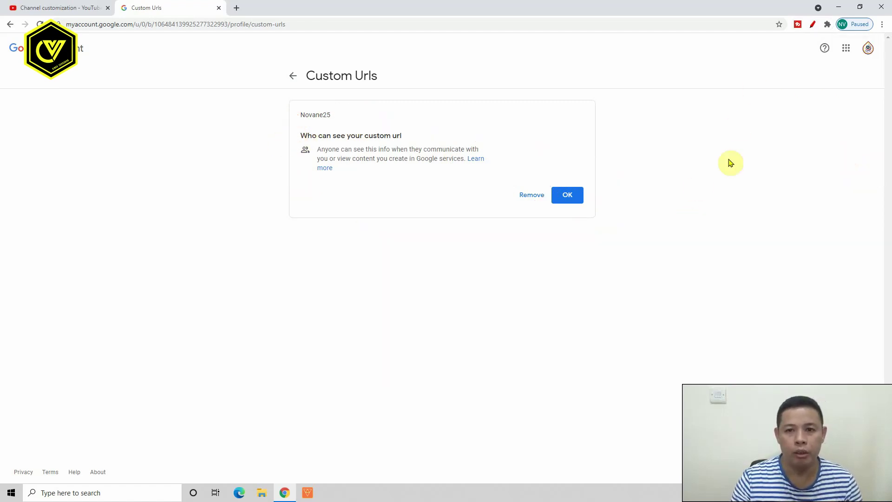
- Remove the custom URL from the account, outlining the warning text in red and clearing the drawing before confirming the removal
left_click(532, 195)
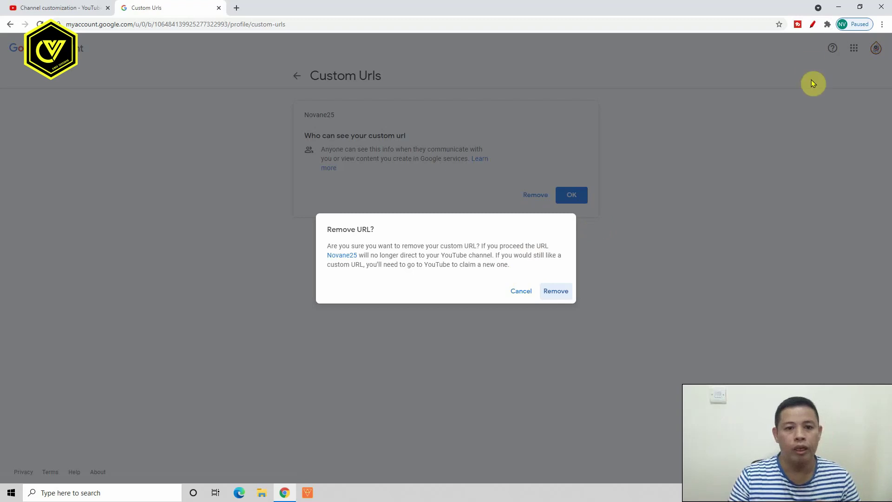
left_click(813, 24)
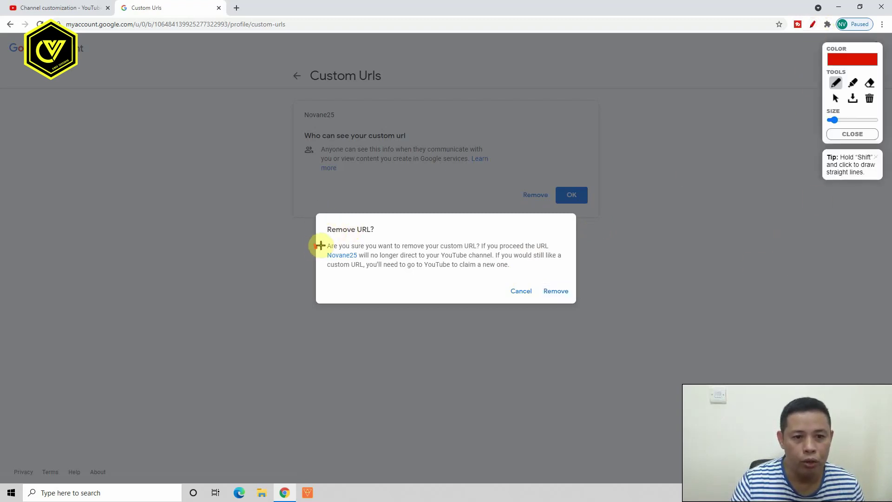
mouse_move(329, 241)
left_mouse_down()
mouse_move(531, 235)
mouse_move(574, 267)
mouse_move(563, 276)
left_mouse_up()
mouse_move(462, 284)
left_mouse_down()
mouse_move(329, 277)
mouse_move(319, 251)
left_mouse_up()
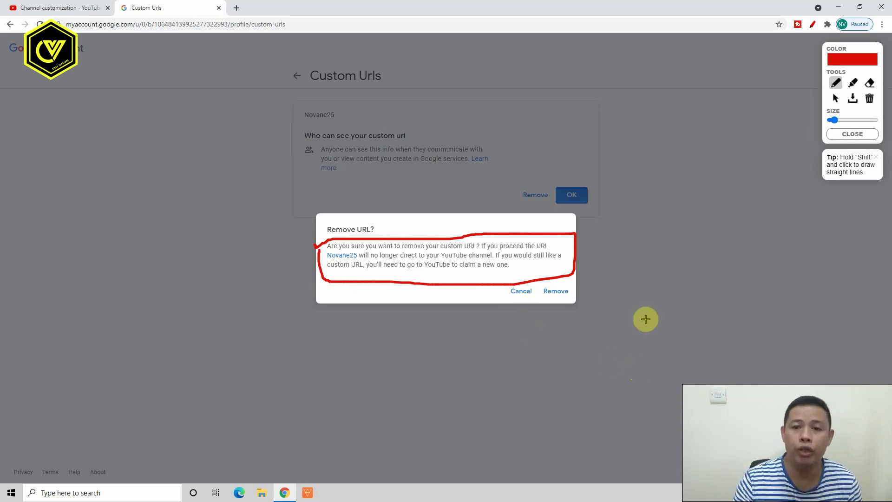
left_click(841, 133)
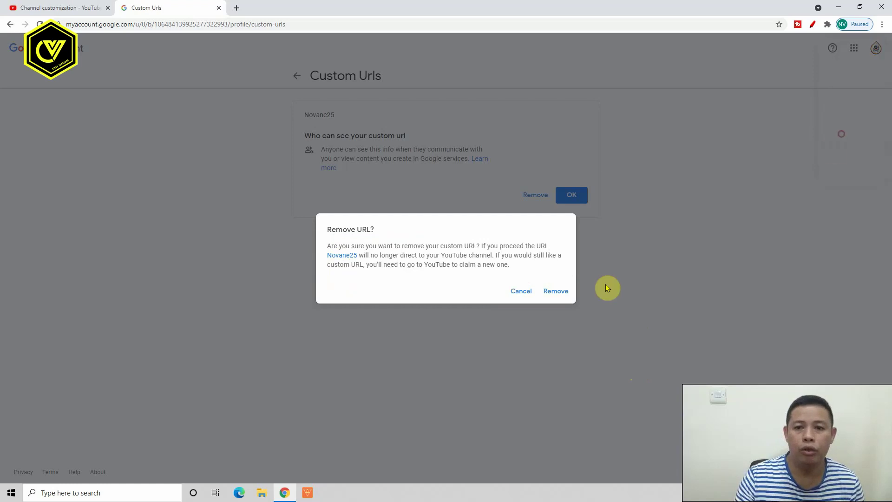
left_click(558, 291)
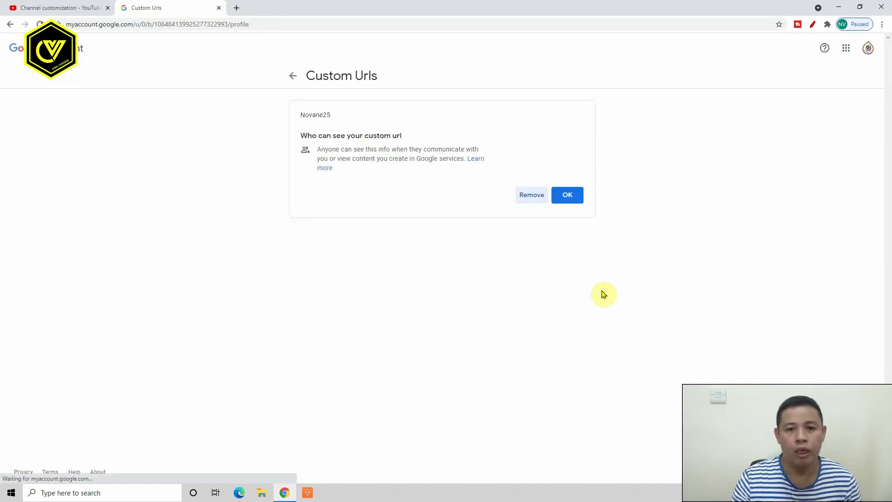
- Outline the profile's About section in red, and close the Google Account page to return to Channel customization
scroll(357, 249, "down", 1)
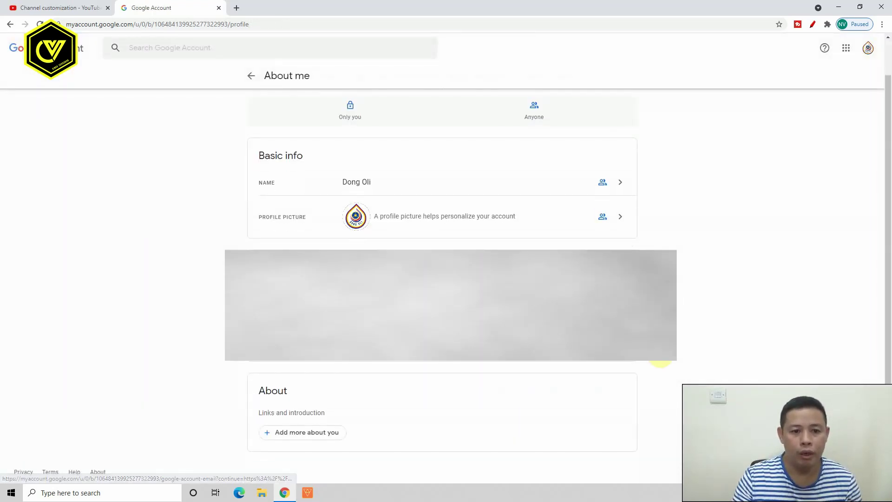
left_click(813, 26)
mouse_move(235, 376)
left_mouse_down()
mouse_move(612, 368)
mouse_move(650, 386)
left_mouse_up()
mouse_move(650, 438)
left_mouse_down()
mouse_move(555, 458)
mouse_move(264, 460)
mouse_move(237, 375)
left_mouse_up()
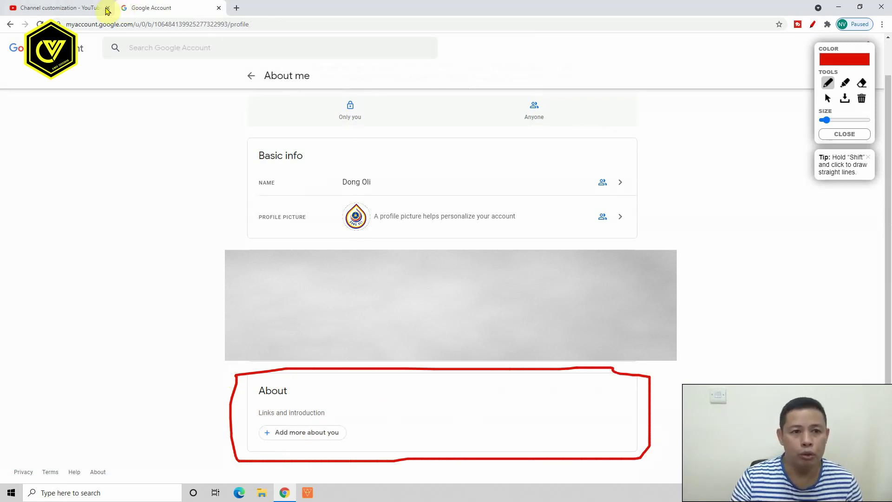
left_click(219, 8)
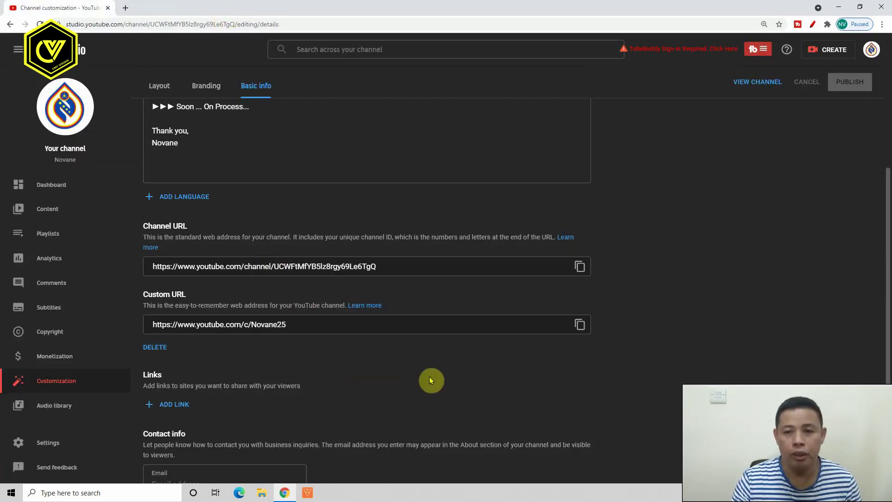
- Reload the Channel customization page, mark Customization, Basic info and the Channel URL section in red, and clear the drawing
left_click(39, 24)
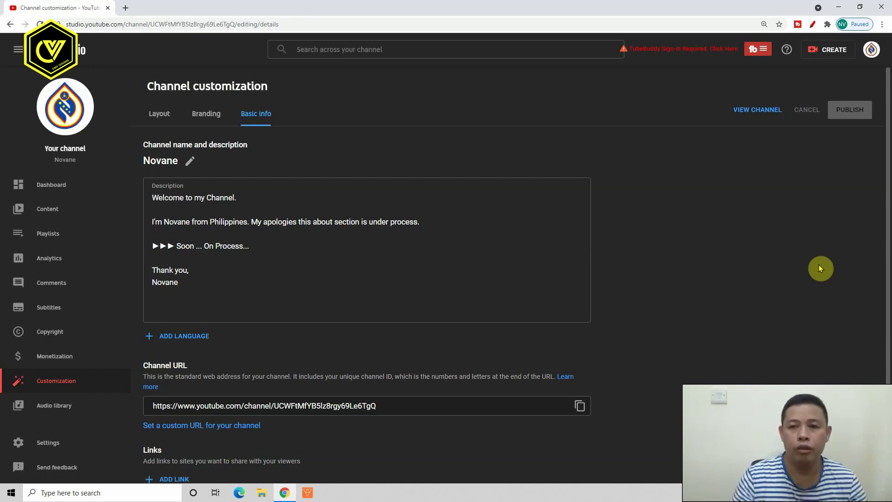
key("alt+shift+d")
mouse_move(6, 367)
left_mouse_down()
mouse_move(101, 370)
mouse_move(104, 393)
mouse_move(7, 393)
mouse_move(6, 375)
left_mouse_up()
mouse_move(281, 116)
left_mouse_down()
mouse_move(258, 102)
mouse_move(232, 121)
mouse_move(287, 117)
left_mouse_up()
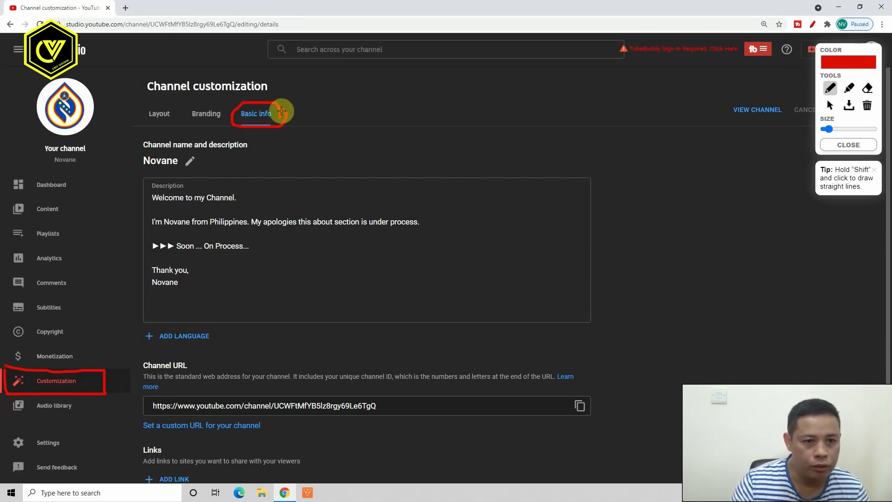
left_click_drag(135, 349, 507, 352)
mouse_move(581, 349)
left_mouse_down()
mouse_move(624, 445)
mouse_move(325, 448)
mouse_move(133, 429)
mouse_move(130, 349)
left_mouse_up()
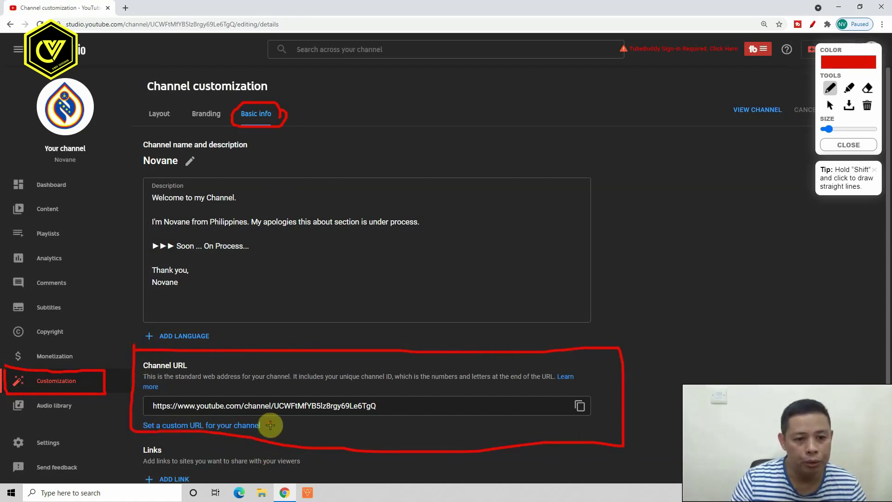
left_click_drag(268, 420, 328, 384)
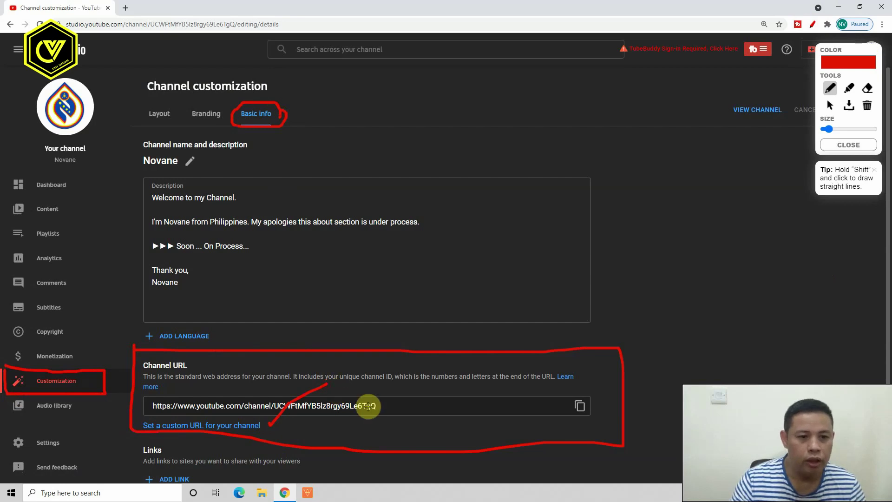
left_click(863, 146)
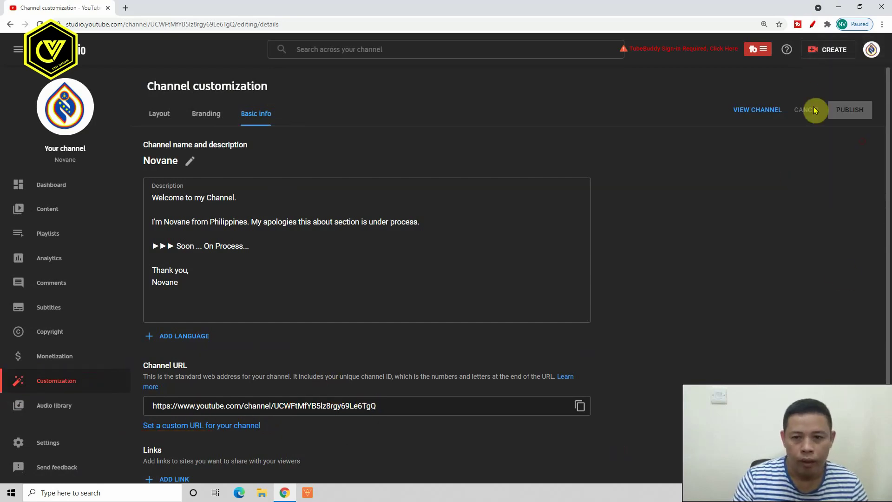
- Mark the channel URL with a red tick, outline the link for setting a custom URL, and clear each drawing
key("alt+shift+d")
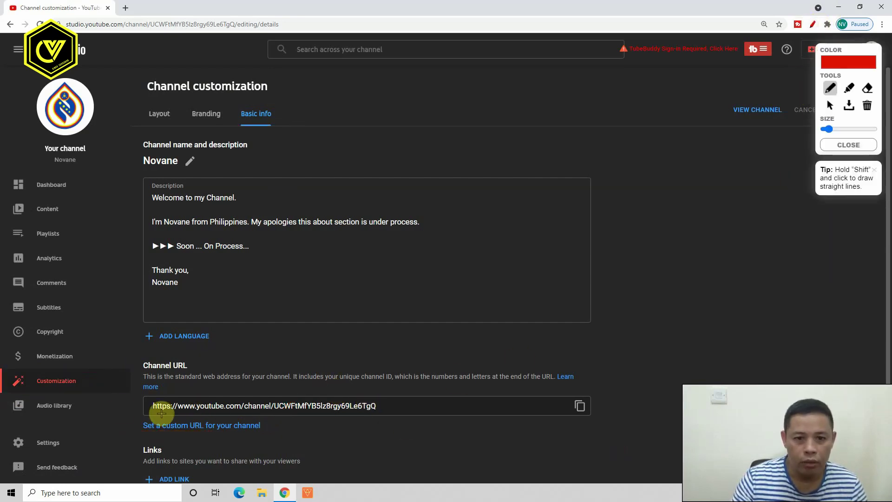
left_click_drag(598, 405, 616, 395)
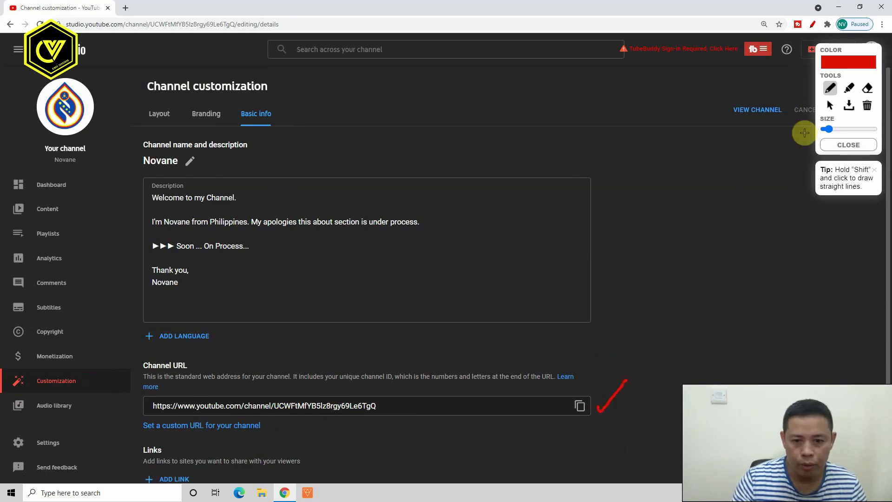
left_click(832, 145)
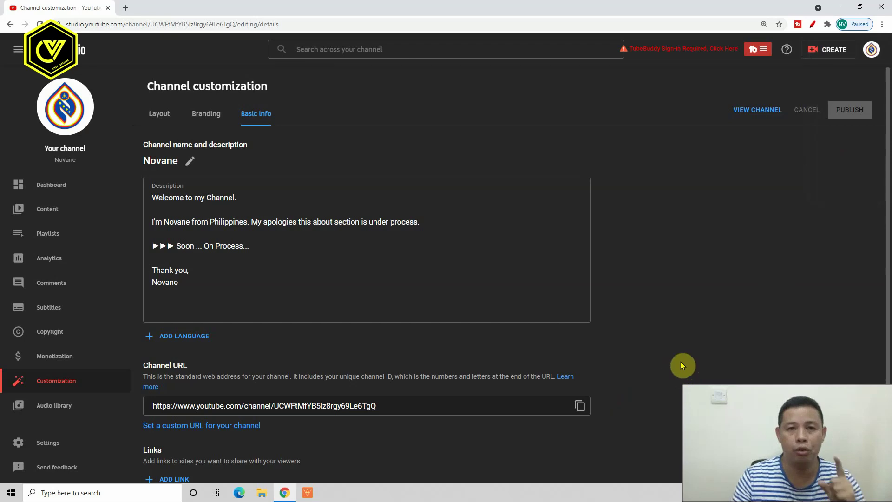
key("alt+shift+d")
mouse_move(142, 435)
left_mouse_down()
mouse_move(256, 435)
mouse_move(269, 421)
left_mouse_up()
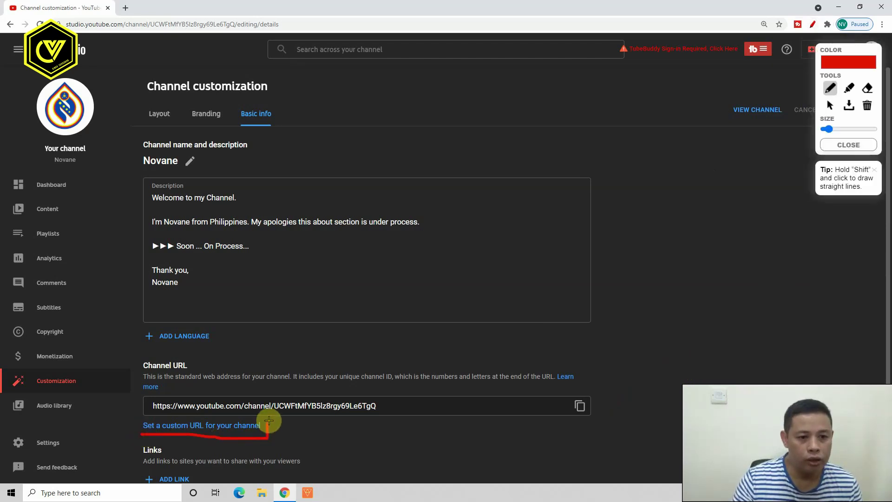
mouse_move(139, 435)
left_mouse_down()
mouse_move(134, 416)
mouse_move(289, 415)
left_mouse_up()
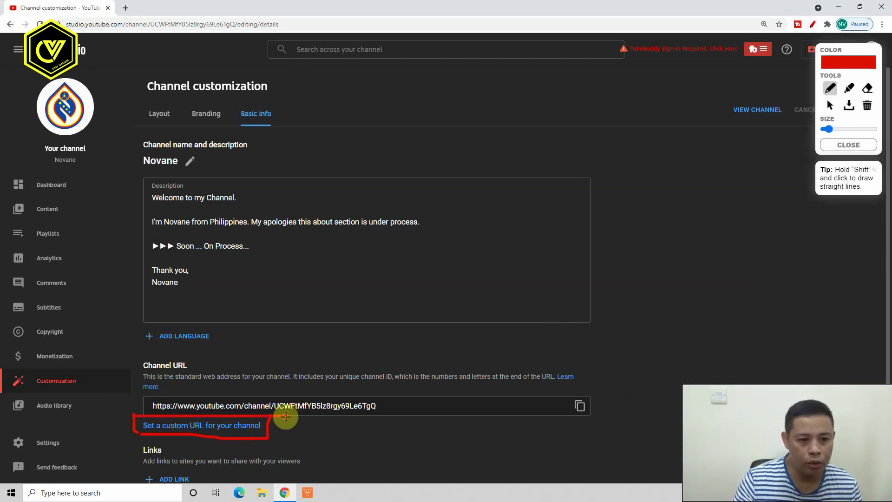
left_click(839, 154)
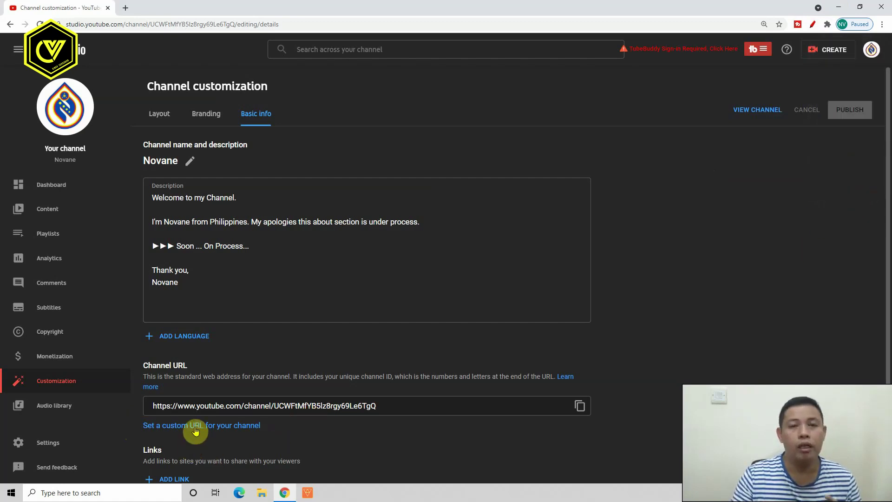
- Open the custom URL choices for the channel and mark the three suggested URLs with red ticks
left_click(217, 426)
scroll(383, 405, "down", 3)
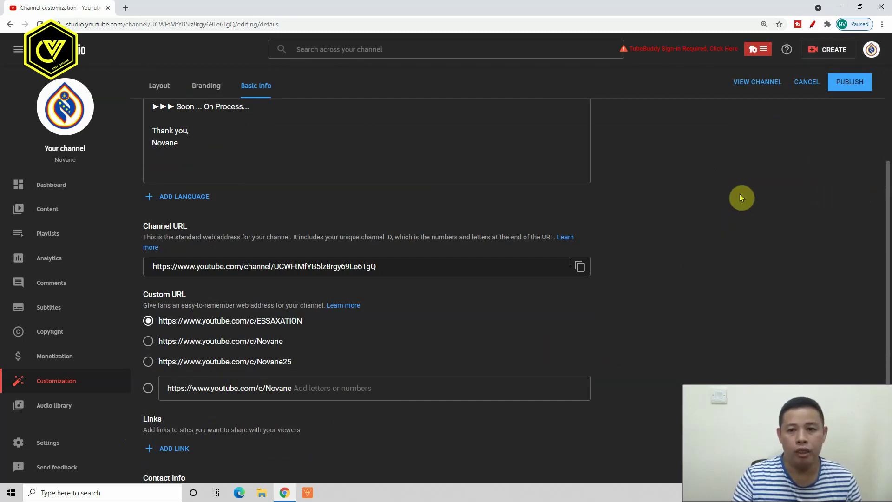
left_click(815, 29)
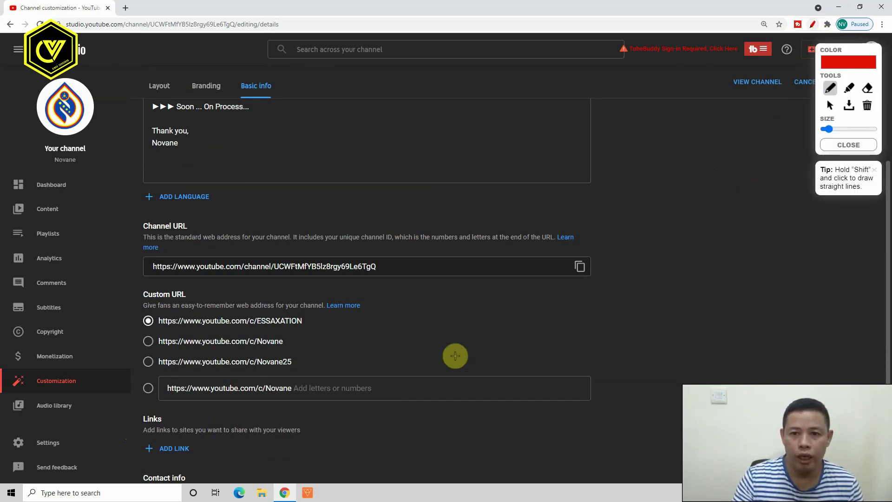
left_click_drag(299, 341, 356, 331)
left_click_drag(315, 363, 381, 343)
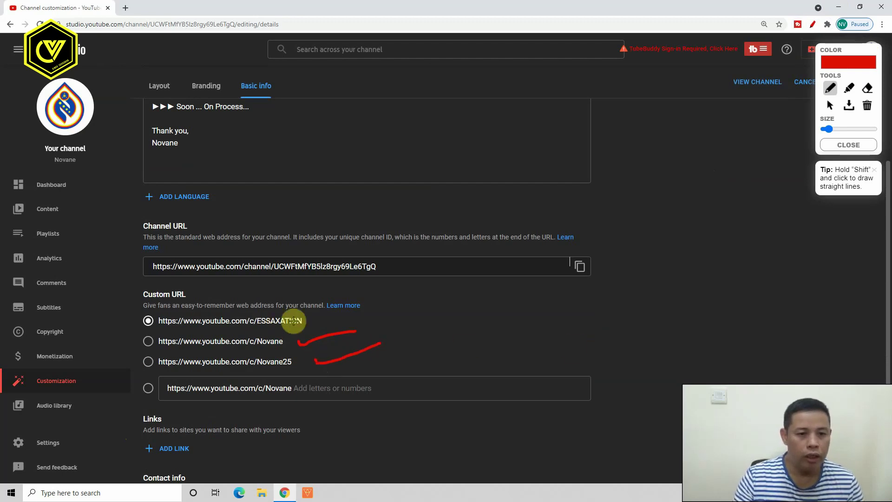
left_click_drag(308, 324, 387, 306)
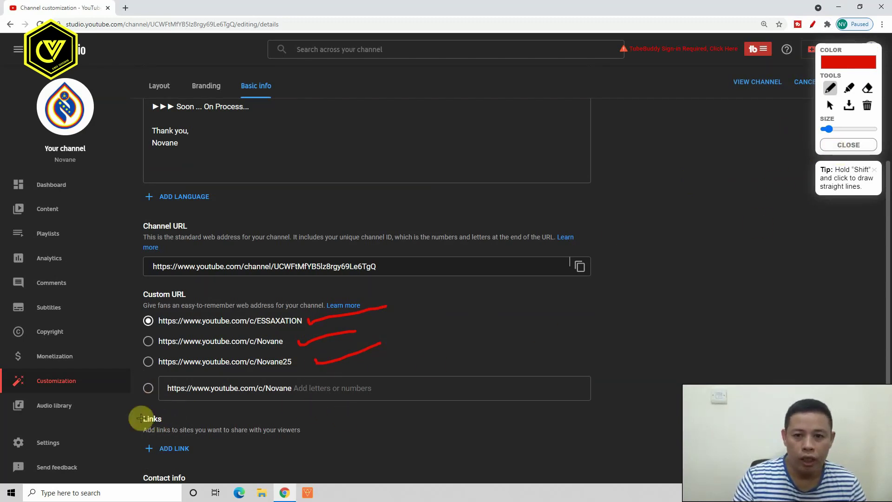
- Outline the custom URL option that accepts extra letters or numbers in red, strike through its placeholder, and clear the annotations
left_click_drag(137, 377, 267, 374)
mouse_move(401, 373)
left_mouse_down()
mouse_move(609, 374)
mouse_move(379, 426)
mouse_move(122, 428)
mouse_move(126, 382)
mouse_move(138, 399)
mouse_move(122, 372)
mouse_move(163, 395)
left_mouse_up()
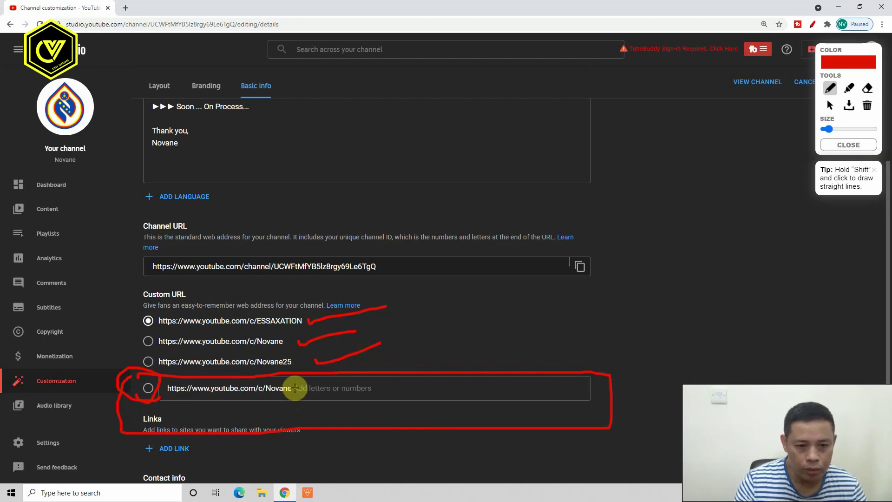
left_click_drag(296, 388, 372, 388)
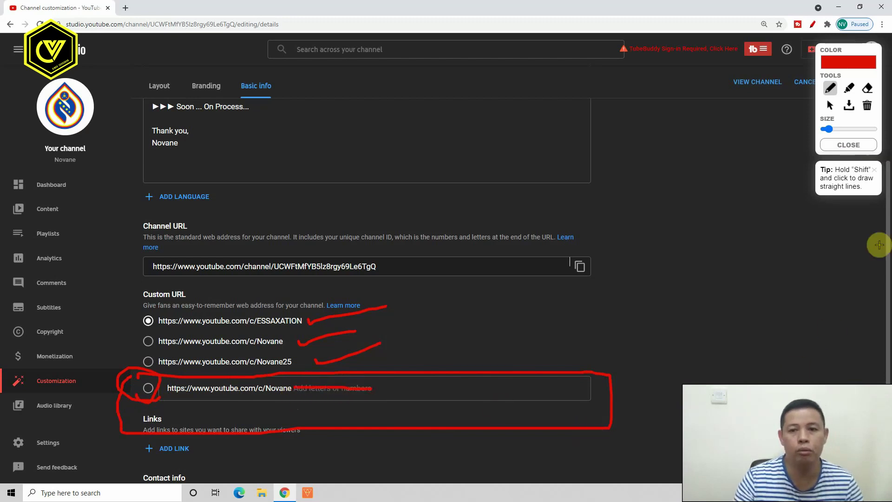
left_click(850, 145)
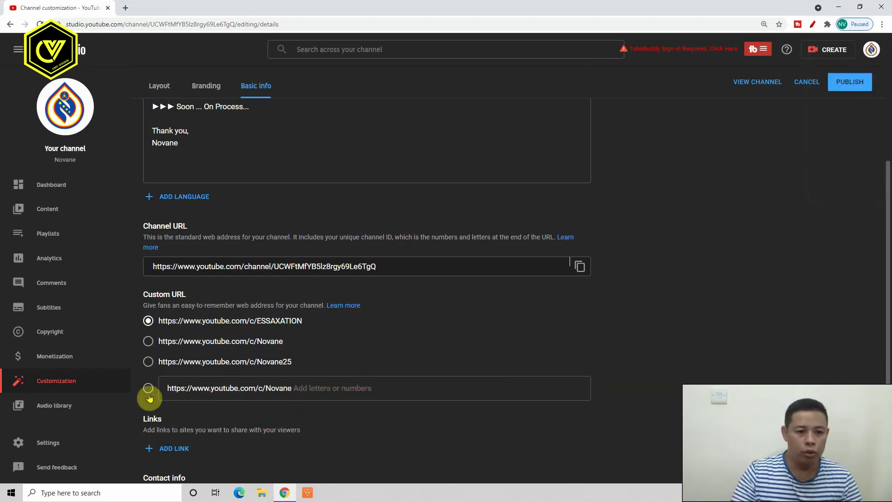
- Choose the custom URL option with added letters or numbers and enter 79 as the ending, correcting the mistyped 7*9
left_click(244, 408)
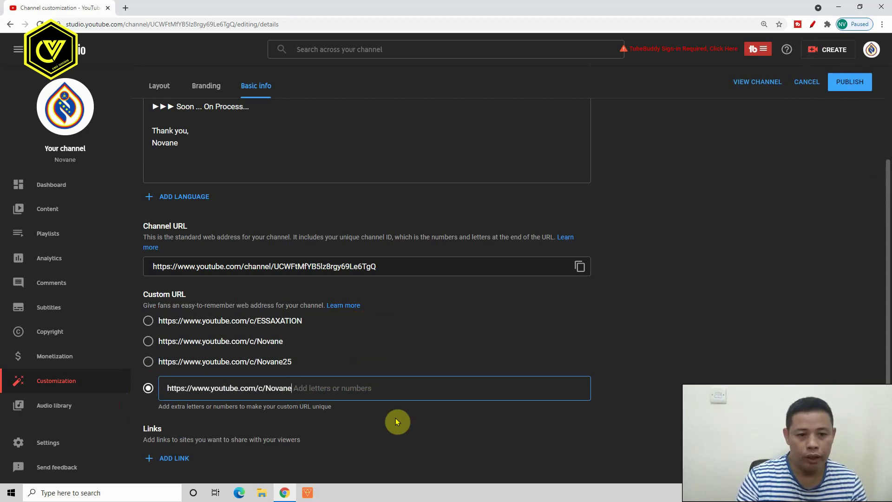
type("7*9")
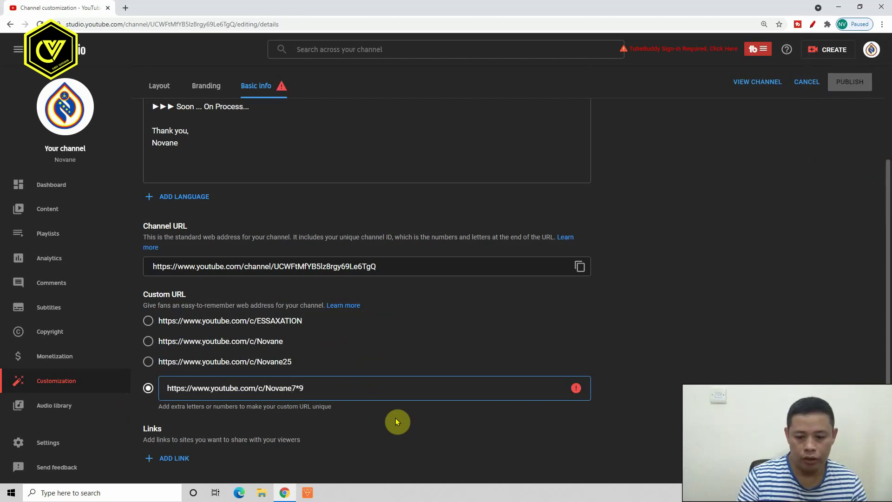
key("BackSpace")
key("BackSpace")
type("9")
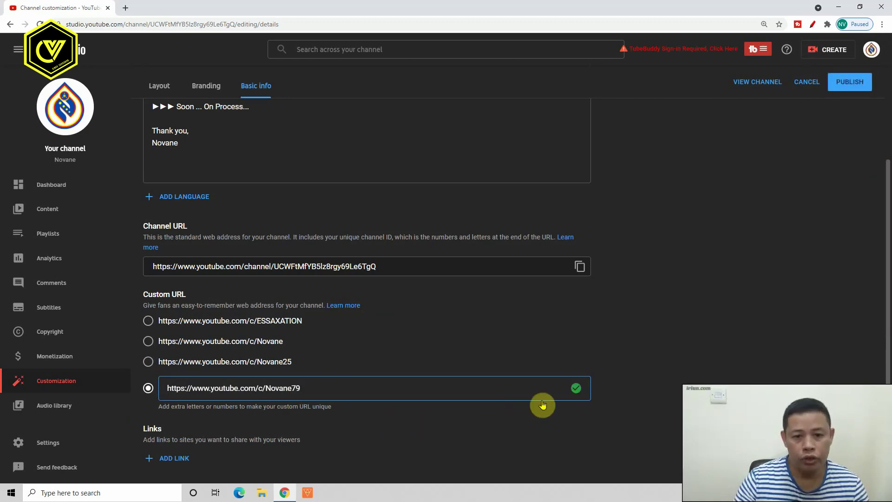
- Try 25 and ph as alternative endings for the Novane custom URL, clearing each one
key("BackSpace")
key("BackSpace")
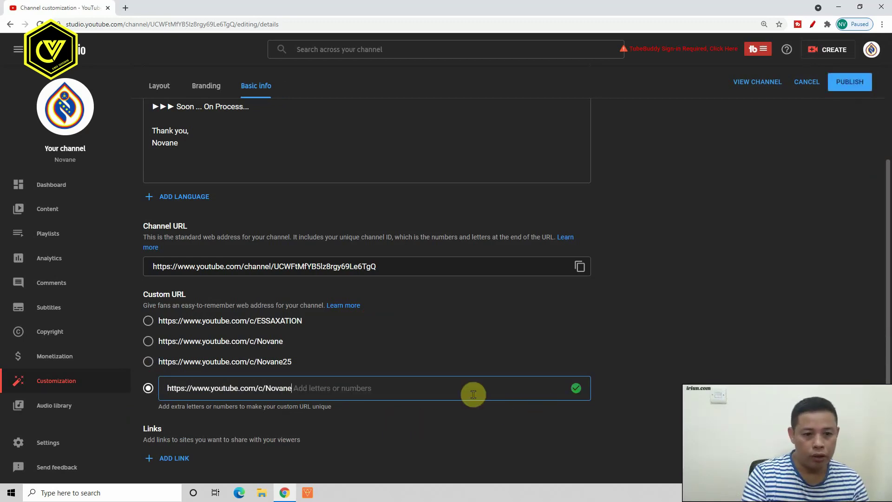
type("25")
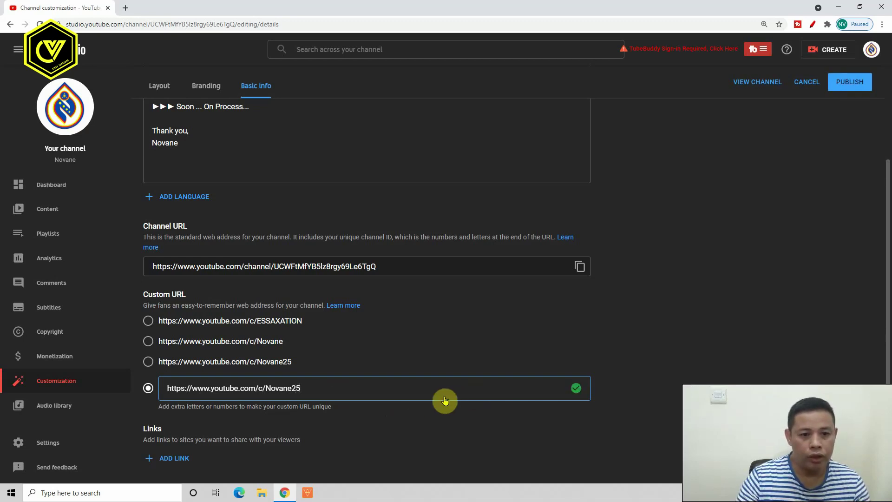
key("BackSpace")
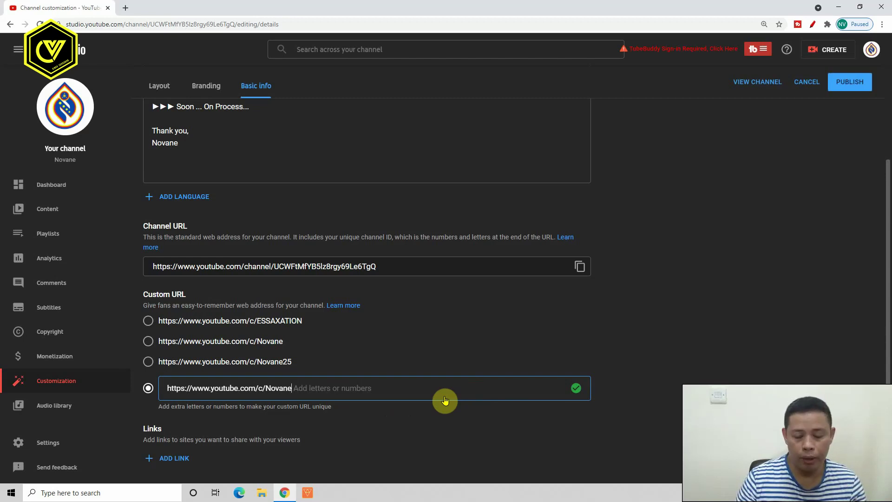
type("ph")
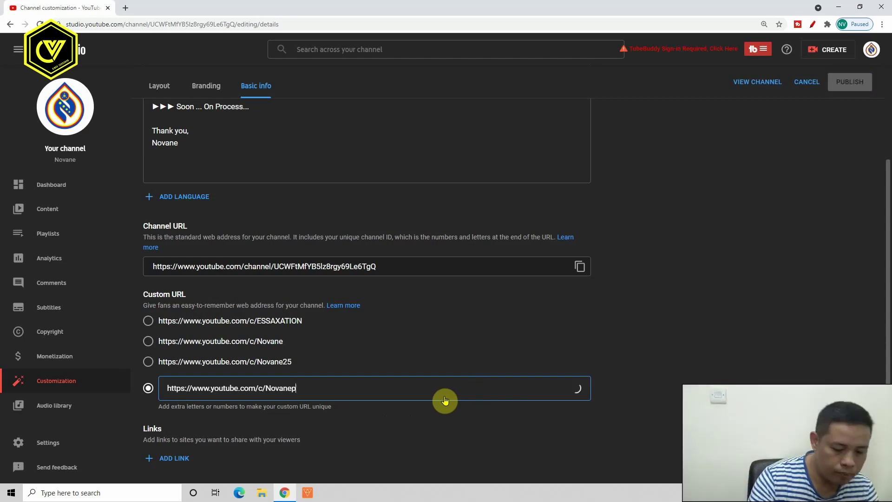
mouse_move(577, 391)
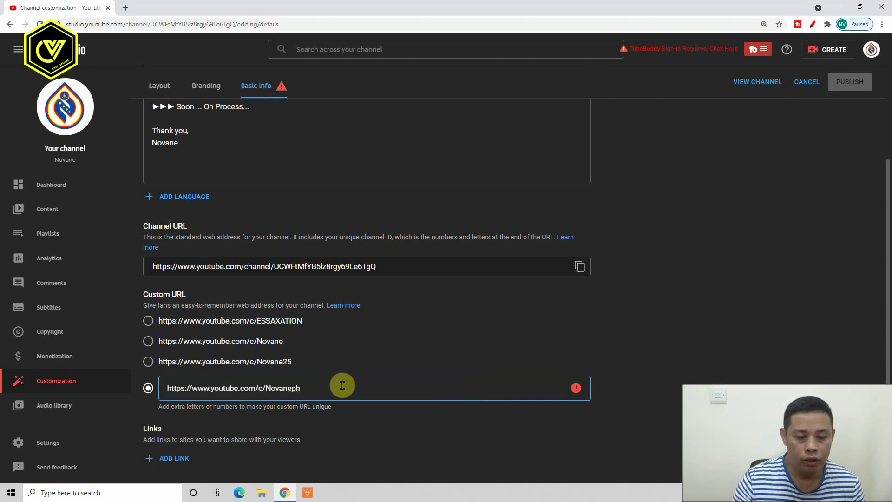
key("BackSpace")
key("BackSpace")
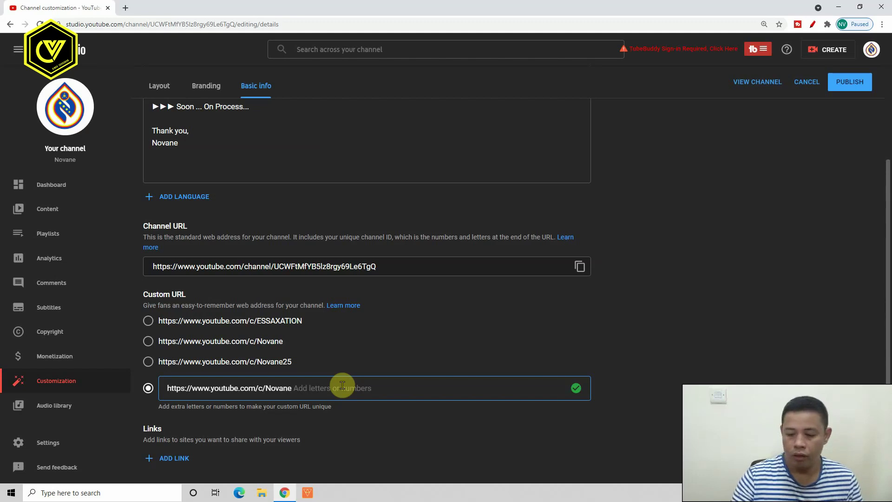
- Set the custom URL ending to 79, publish the change, and confirm the custom URL
type("79")
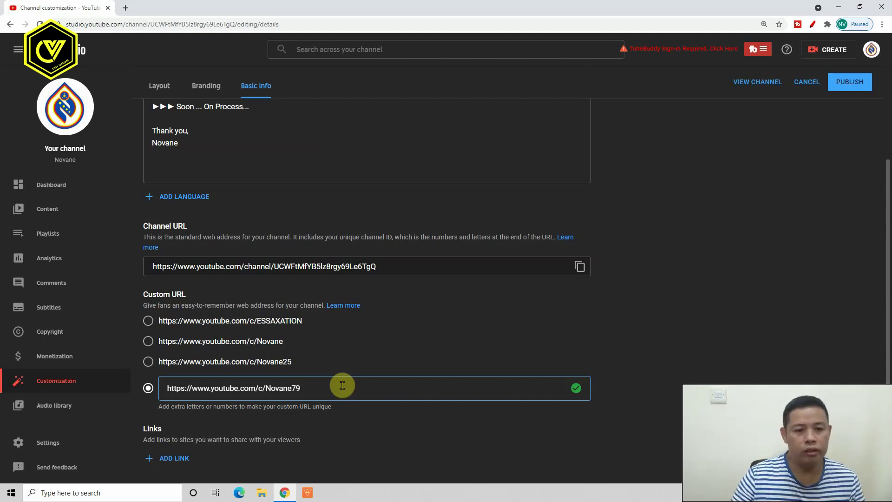
left_click(851, 84)
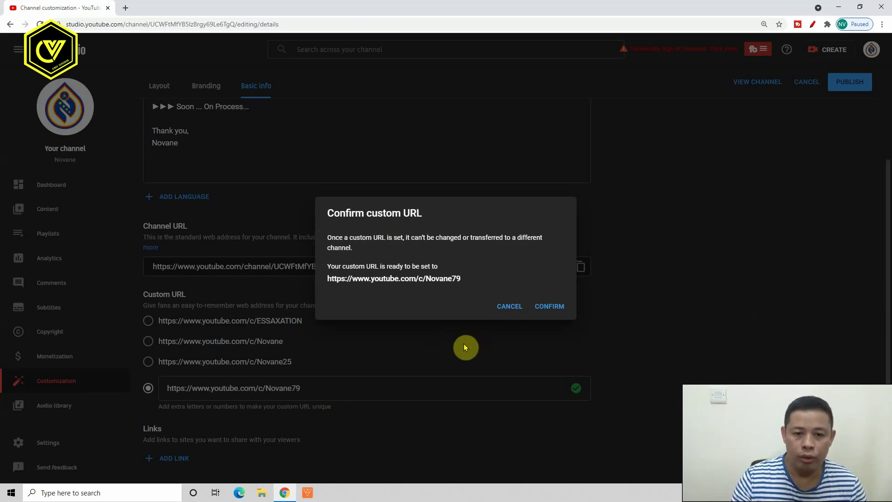
left_click(550, 307)
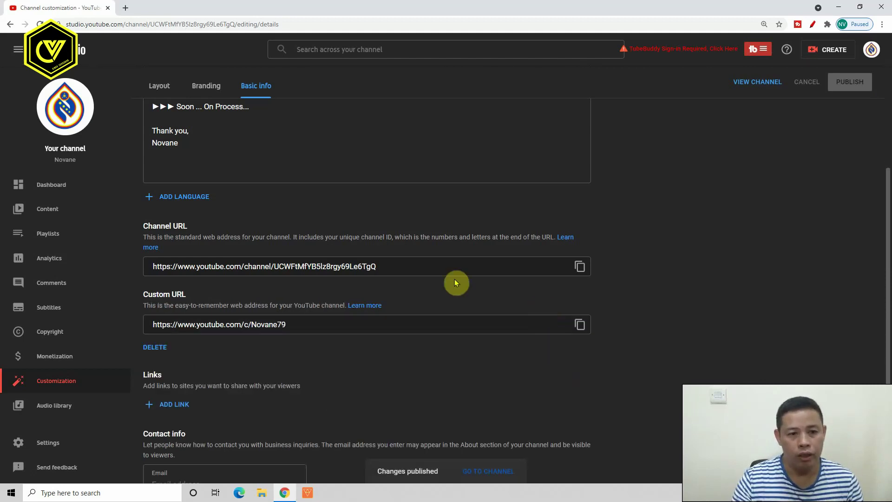
- Mark the Custom URL section in red with the drawing tool
left_click(813, 24)
mouse_move(127, 281)
left_mouse_down()
mouse_move(638, 281)
mouse_move(632, 347)
mouse_move(259, 353)
mouse_move(133, 353)
mouse_move(132, 281)
left_mouse_up()
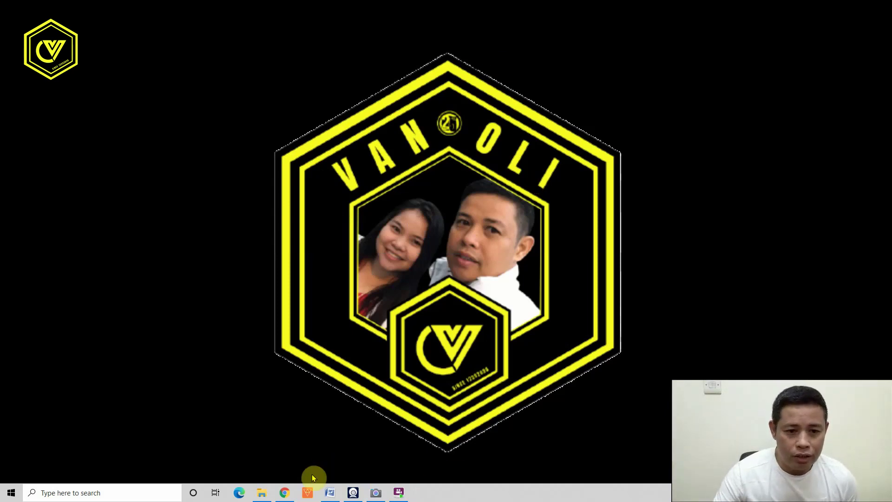
- Switch to the YouTube browser window, search for novane, and open the Novane channel with 222 subscribers
left_click(288, 497)
left_click(399, 235)
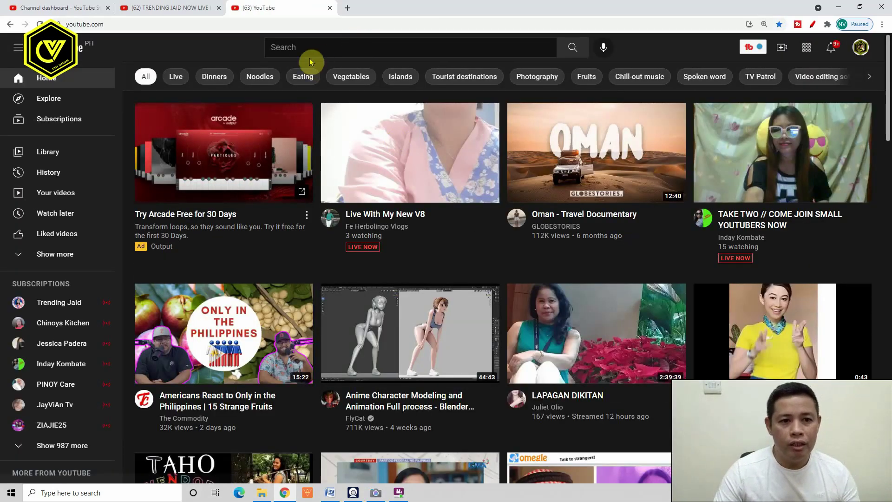
left_click(308, 50)
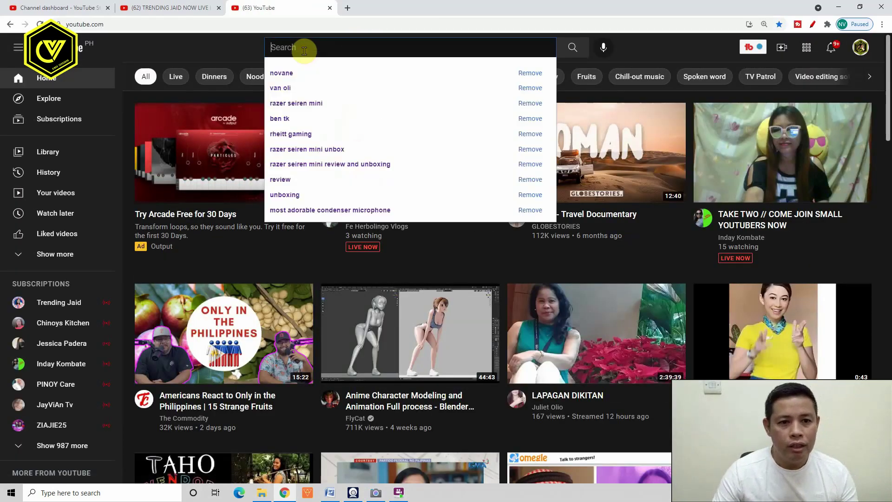
left_click(281, 74)
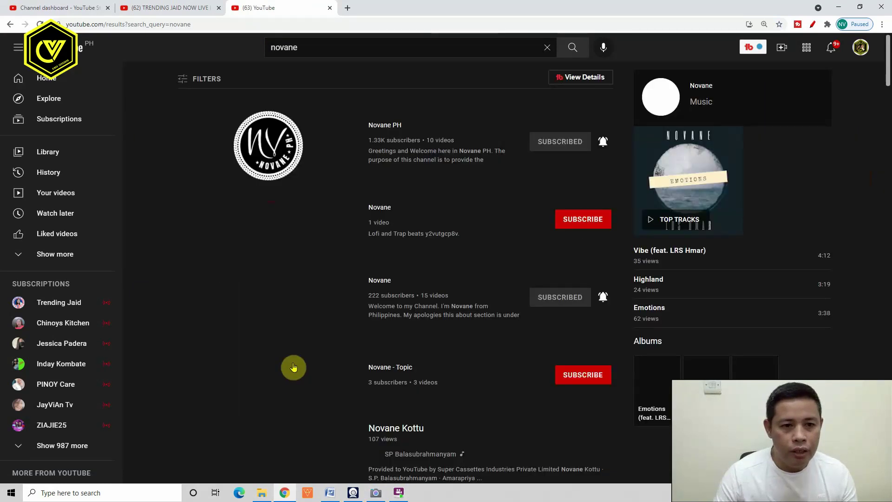
left_click(261, 302)
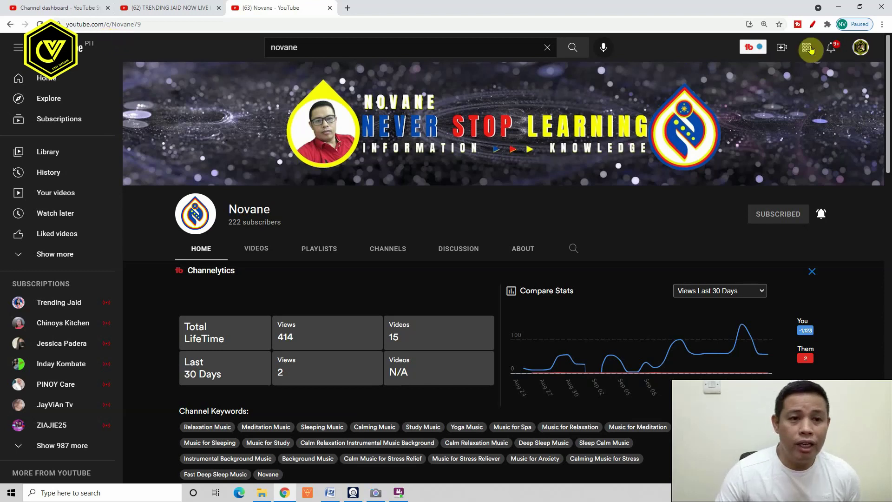
- Draw a red arrow to the channel page's web address, circle the channel name, and clear the annotations
left_click(813, 28)
mouse_move(188, 71)
left_mouse_down()
mouse_move(146, 34)
mouse_move(171, 42)
left_mouse_up()
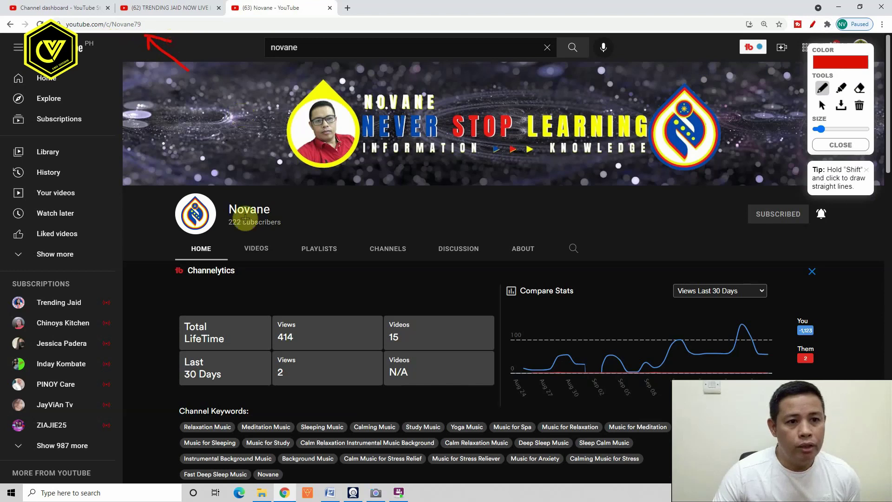
mouse_move(279, 192)
left_mouse_down()
mouse_move(247, 180)
mouse_move(156, 183)
mouse_move(331, 239)
mouse_move(294, 207)
mouse_move(259, 219)
mouse_move(235, 198)
mouse_move(298, 205)
mouse_move(242, 192)
left_mouse_up()
left_click(841, 145)
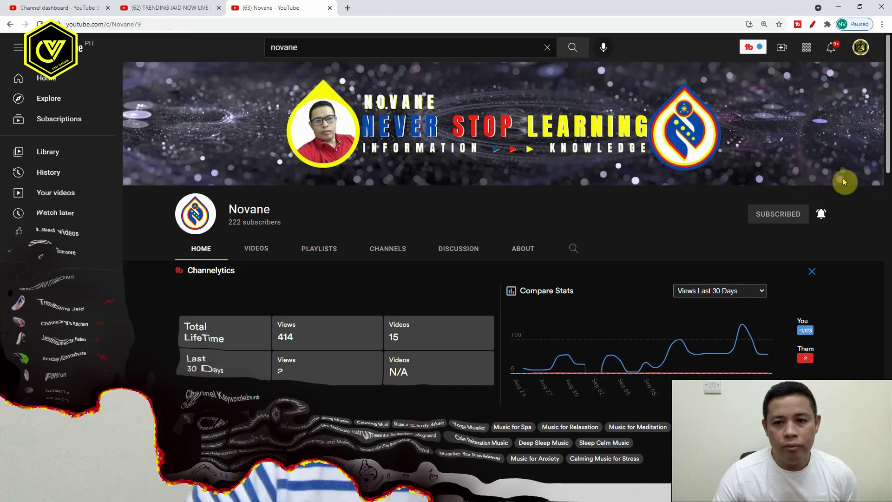